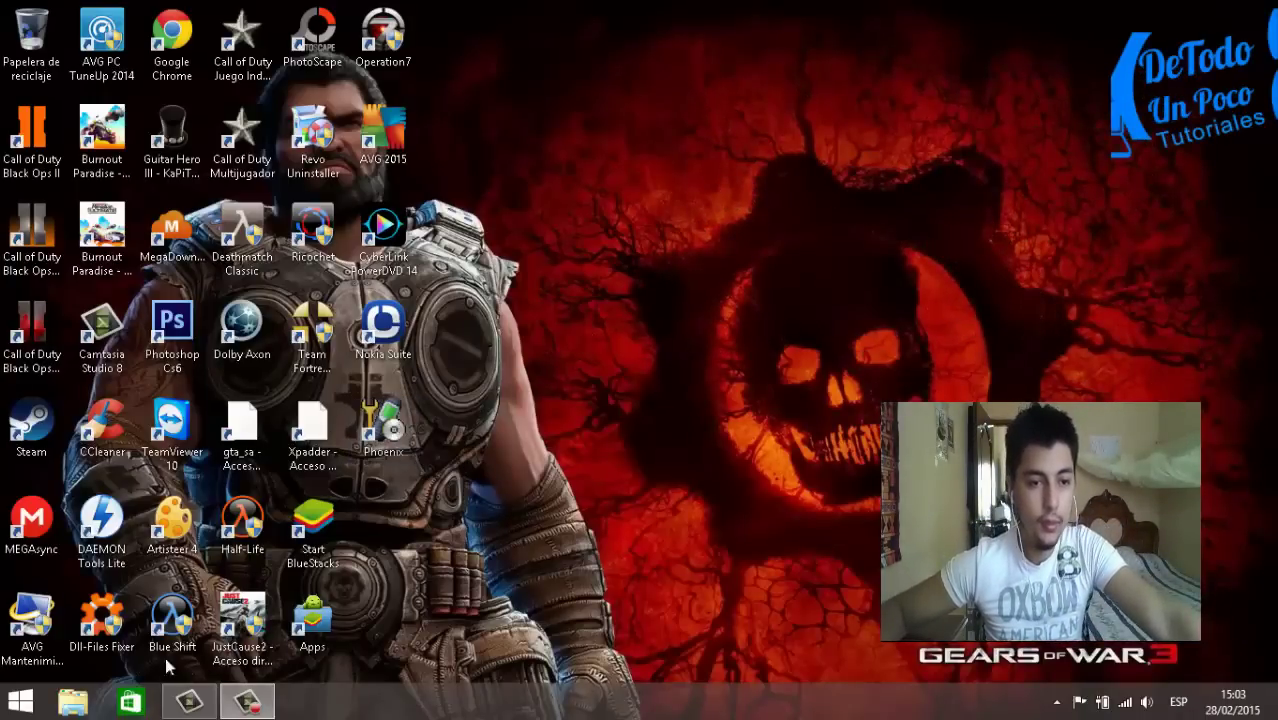
- Extract the RM-800 WinRAR archive directly into the Descargas folder, replacing all the existing files
left_click(73, 702)
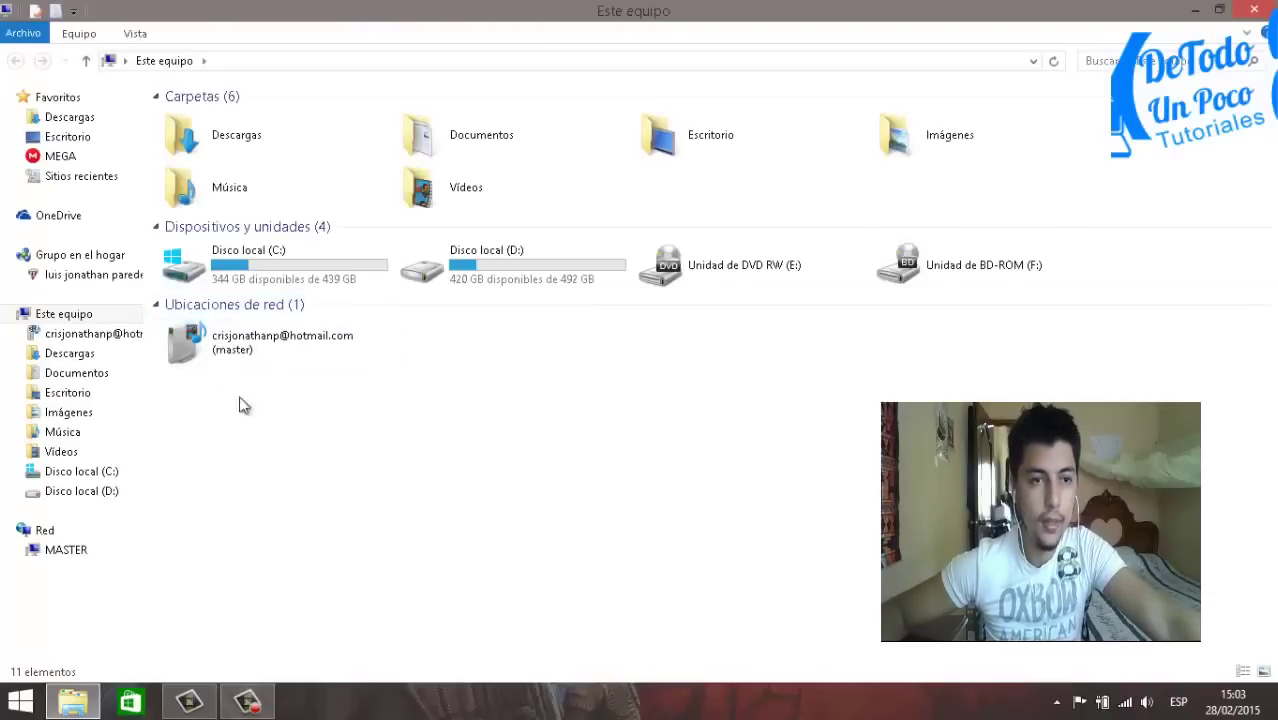
left_click(80, 138)
left_click(72, 119)
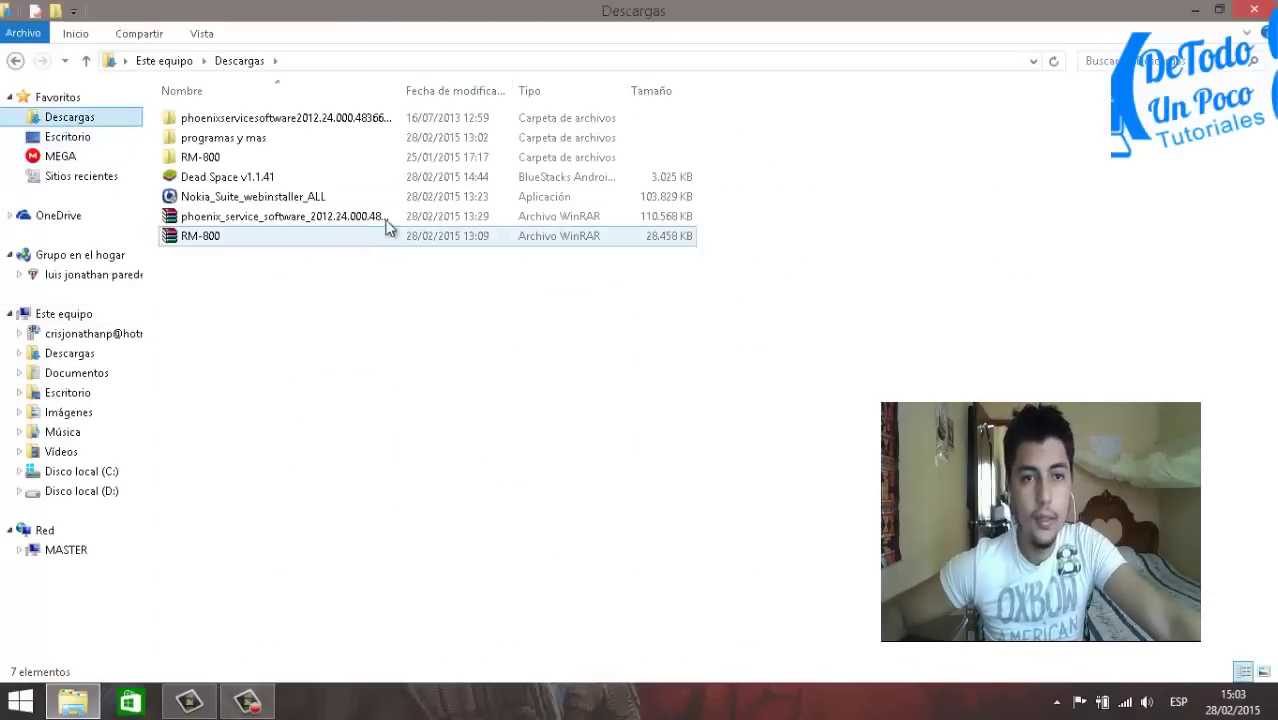
left_click(209, 238)
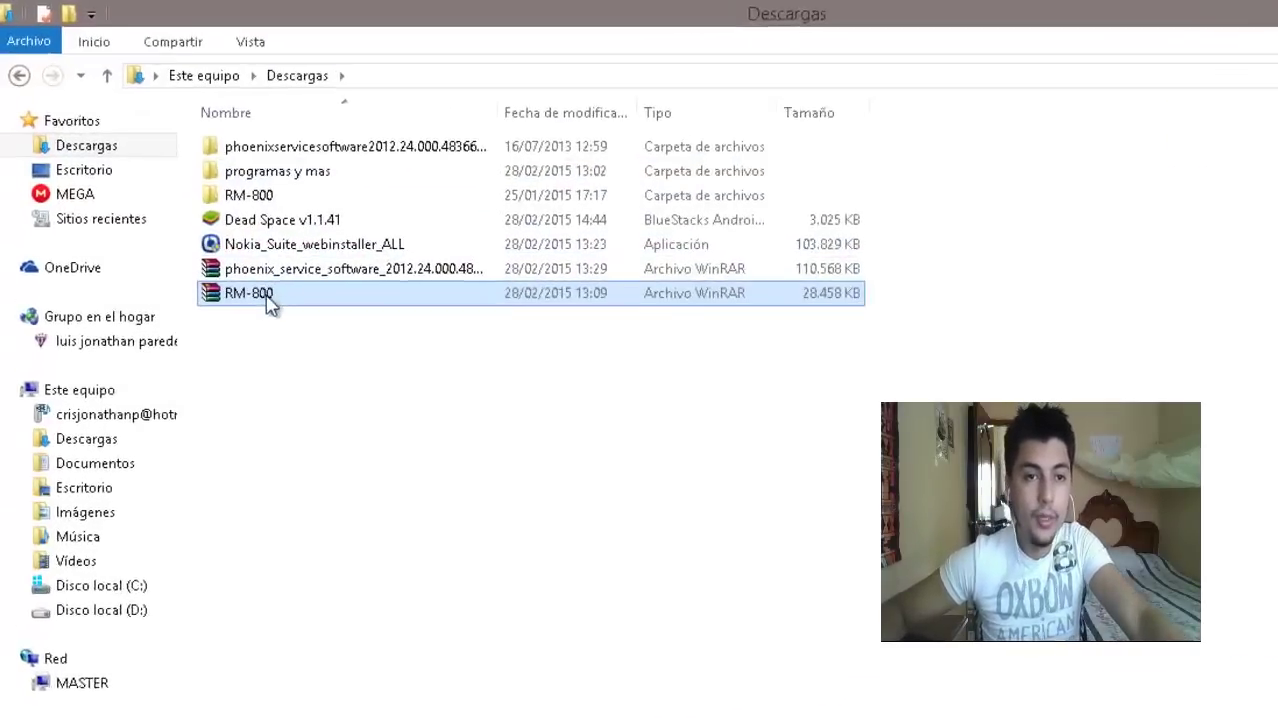
right_click(270, 300)
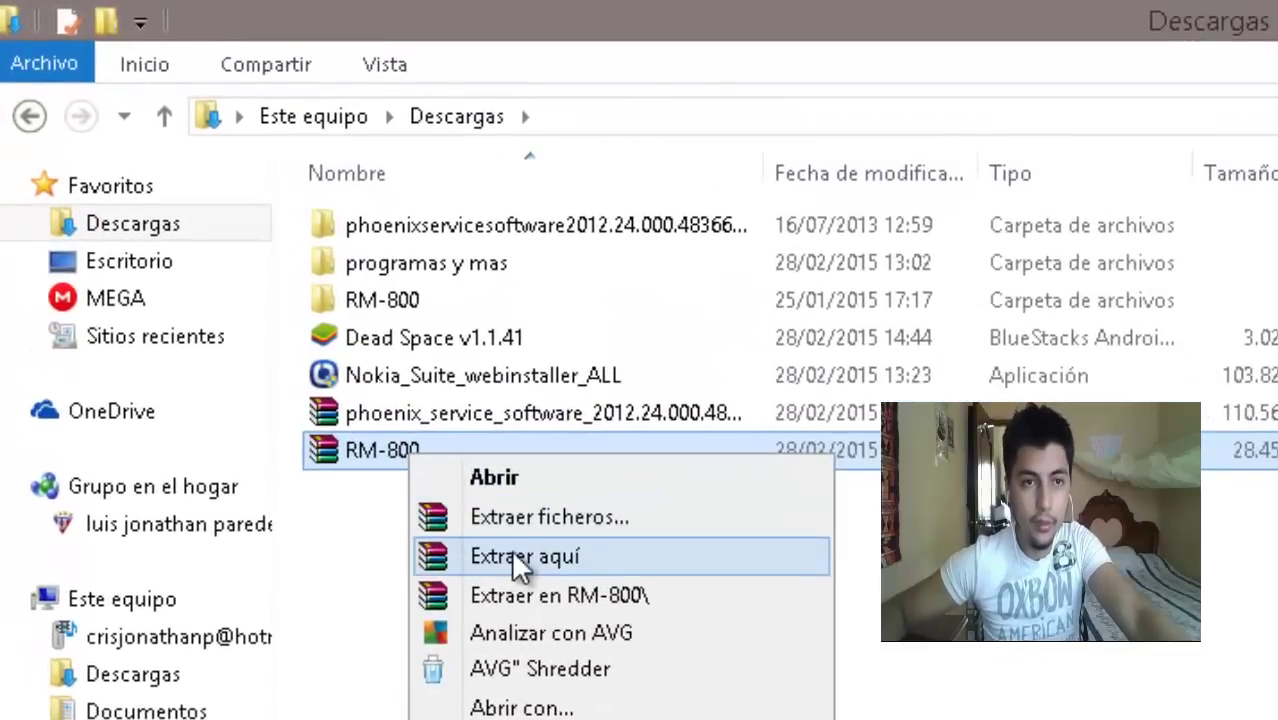
left_click(516, 557)
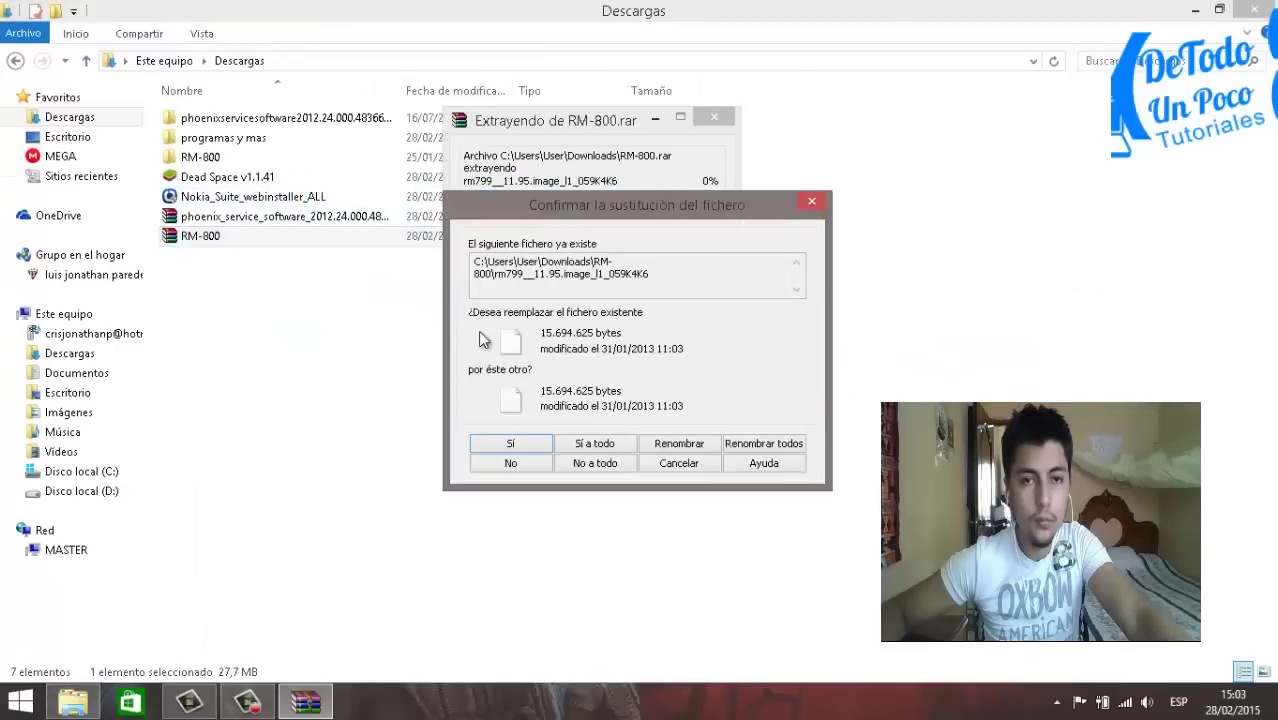
left_click(599, 450)
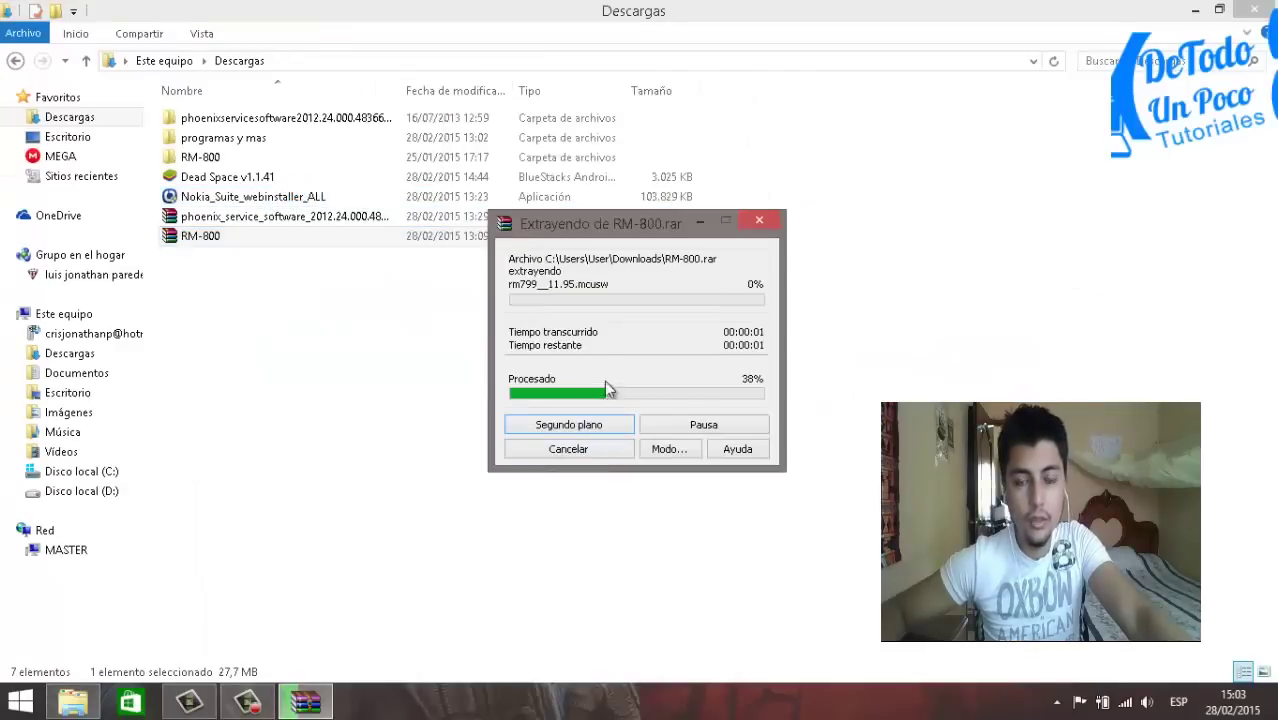
- Copy the extracted RM-800 folder from Descargas and close File Explorer
left_click(200, 157)
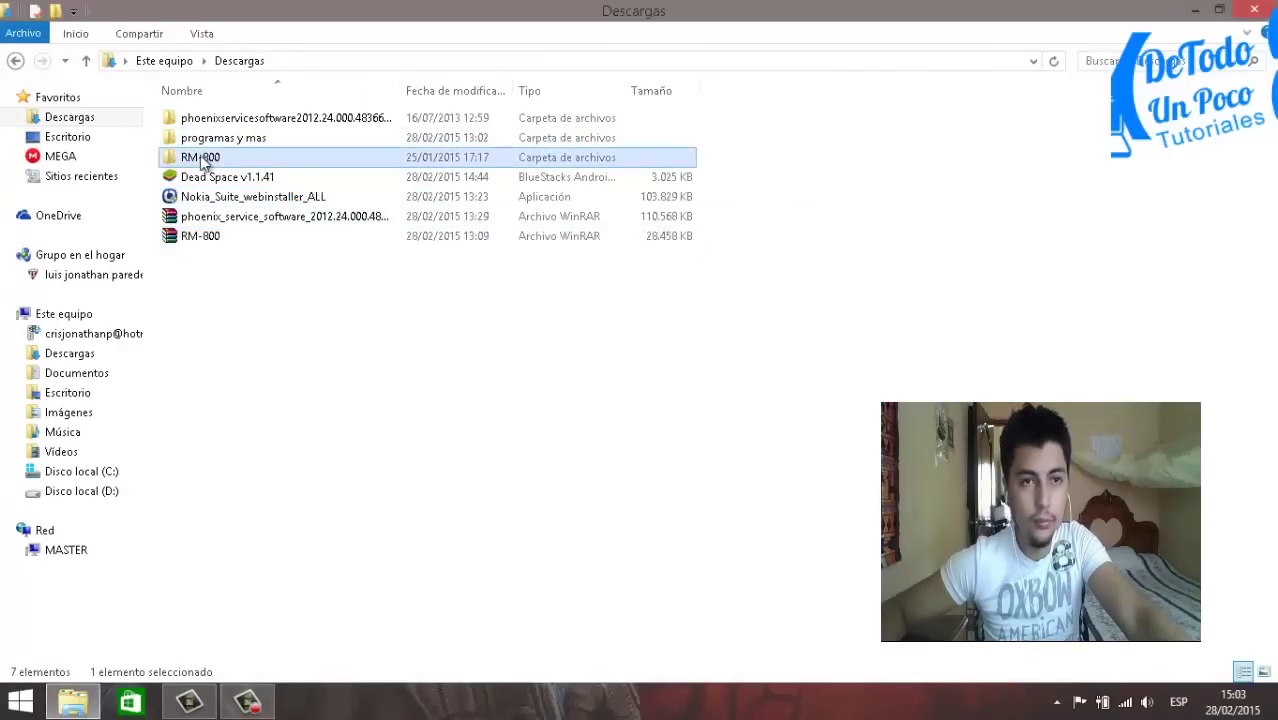
double_click(201, 158)
key("BackSpace")
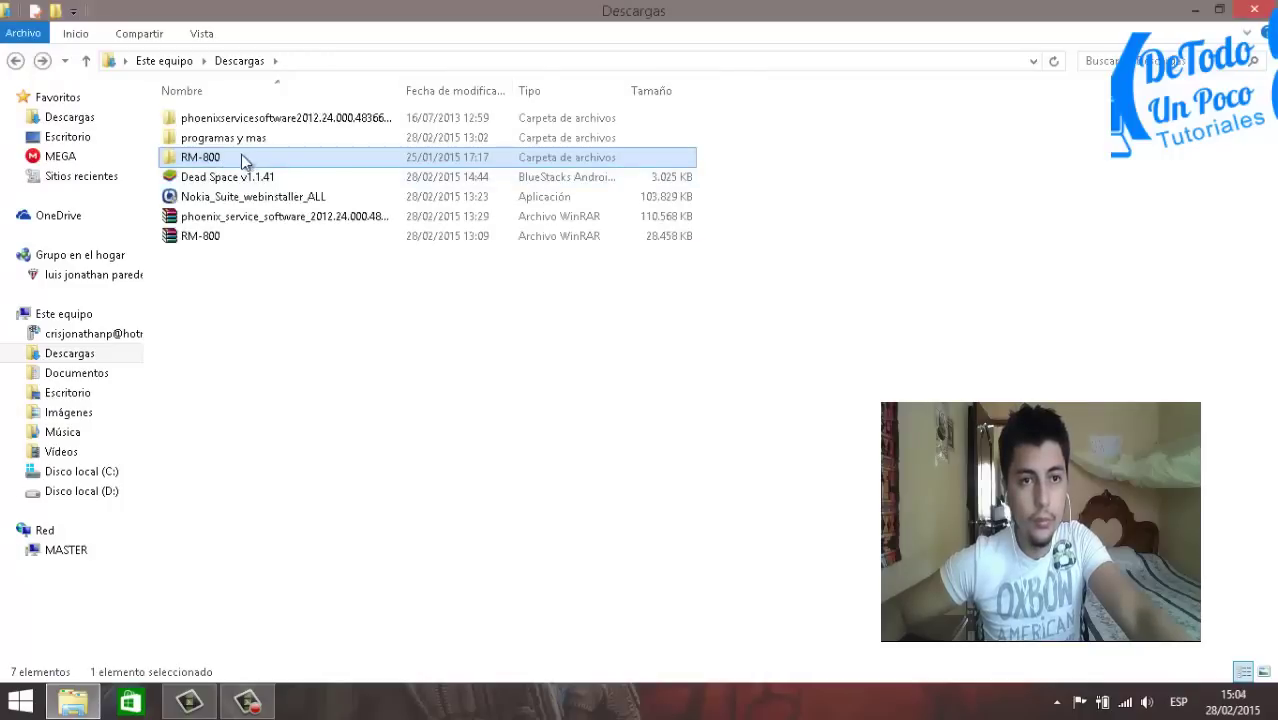
right_click(222, 163)
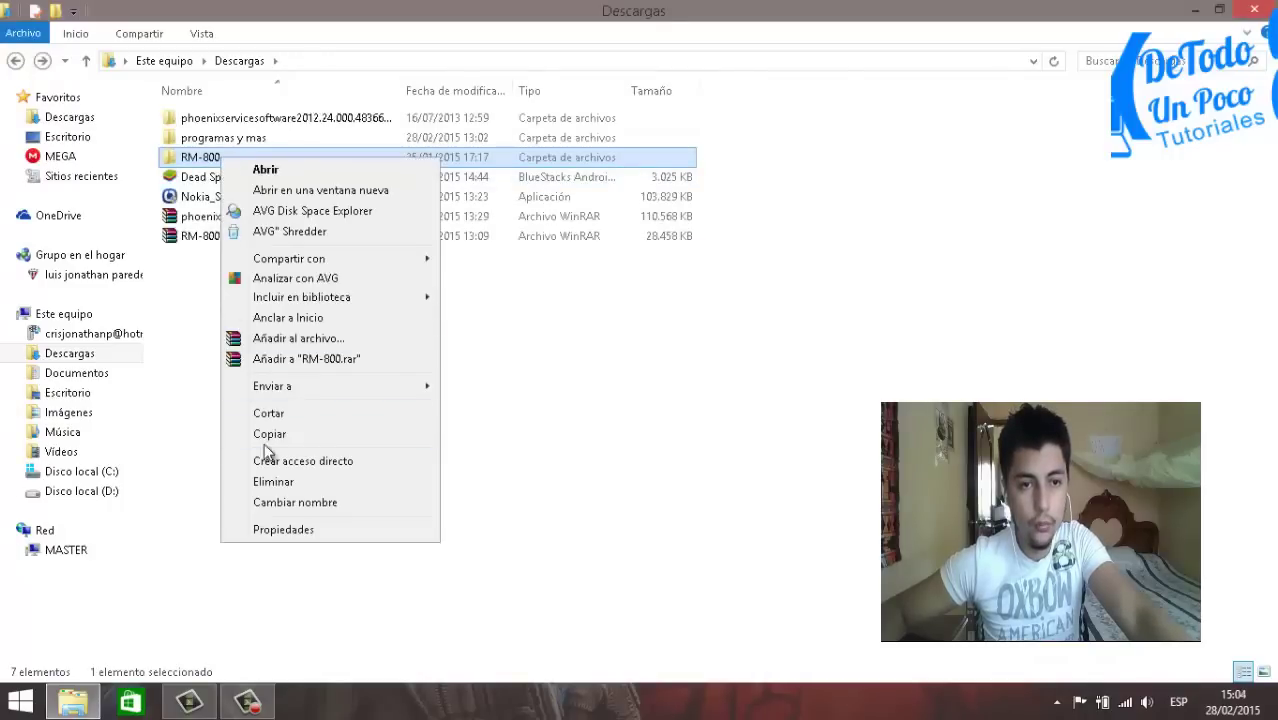
left_click(270, 440)
left_click(98, 474)
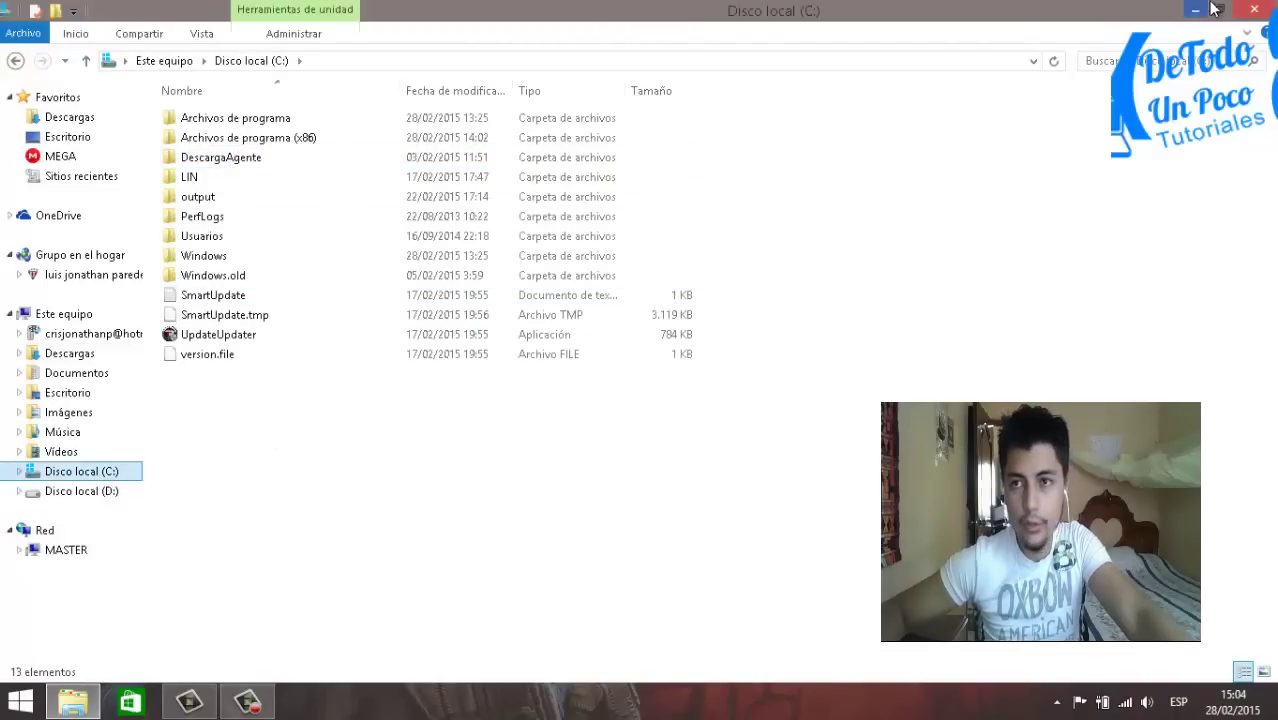
left_click(1252, 10)
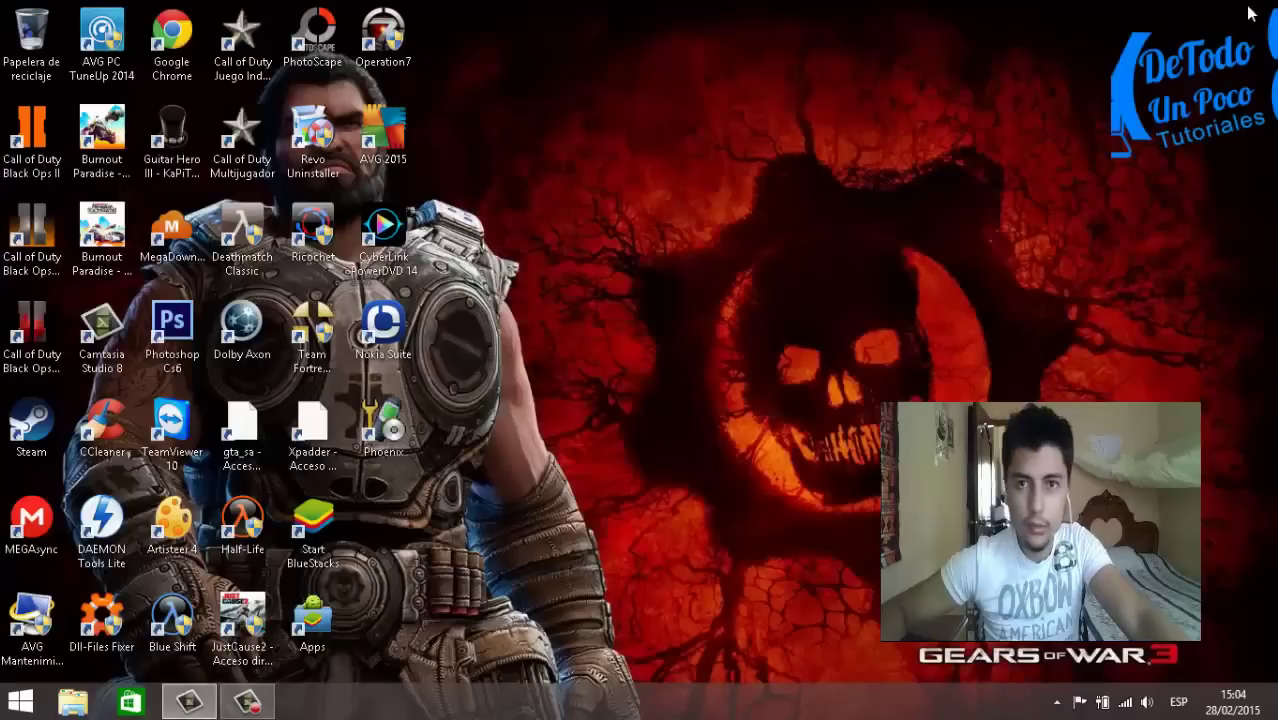
- Open the file location of the desktop's Phoenix shortcut and go into its Products folder
right_click(385, 409)
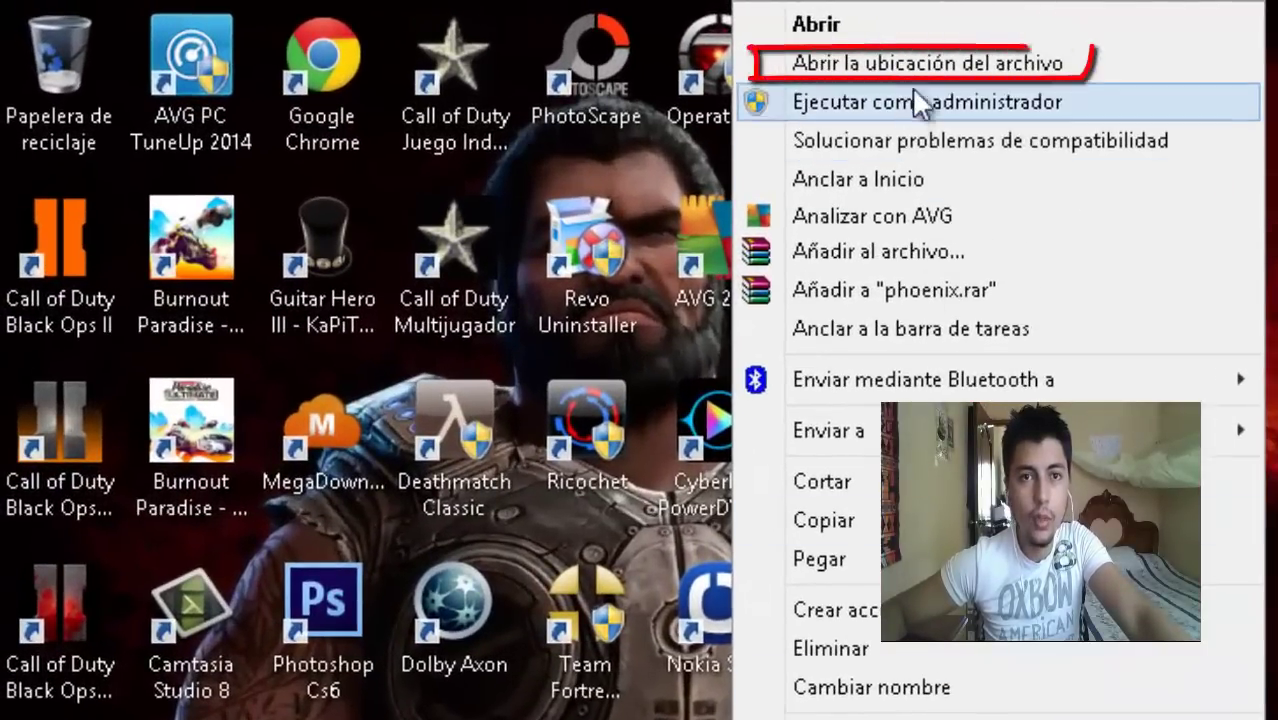
left_click(1042, 70)
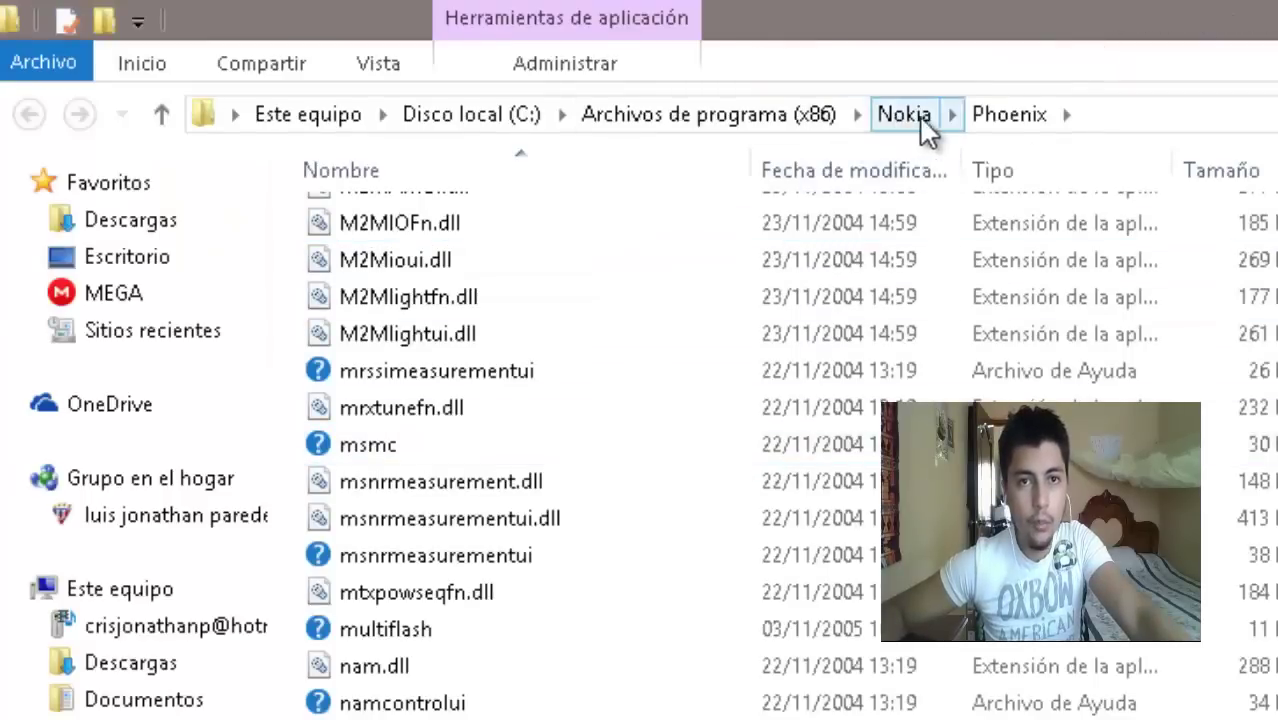
left_click(995, 120)
double_click(375, 484)
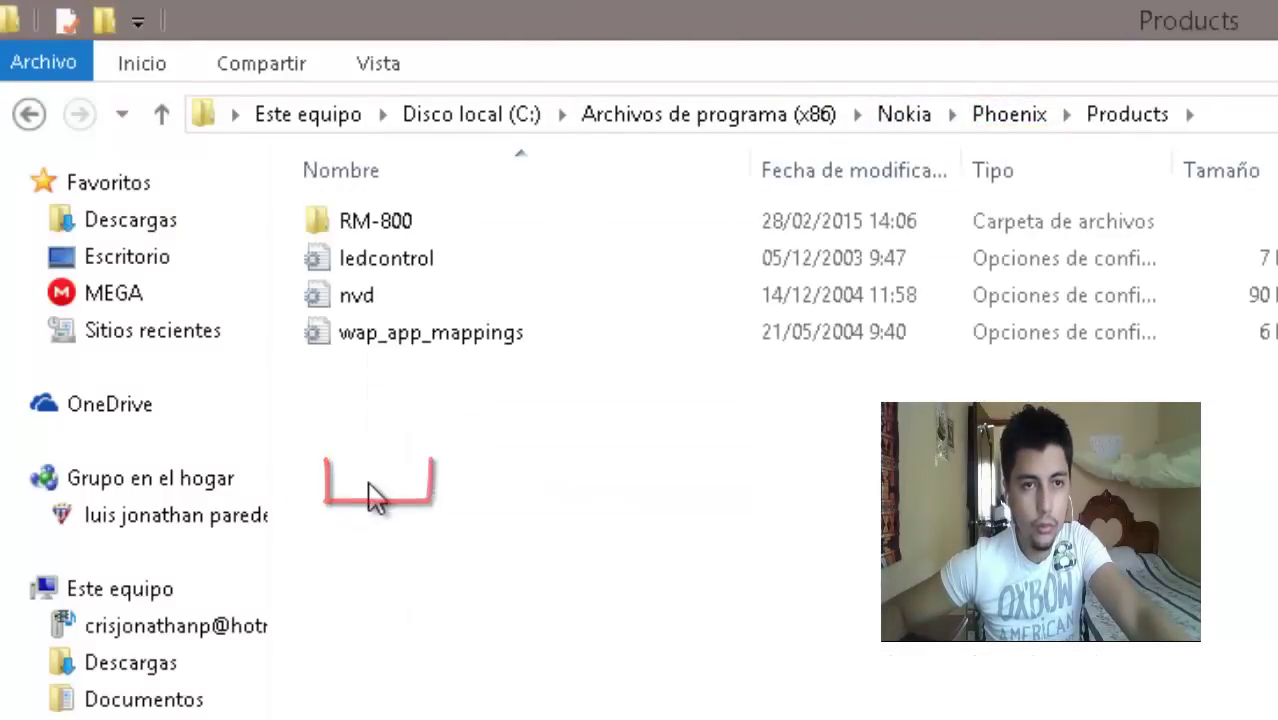
- Paste the copied RM-800 folder into Products, replacing the files in the destination with administrator permission, and close the folder window
right_click(416, 419)
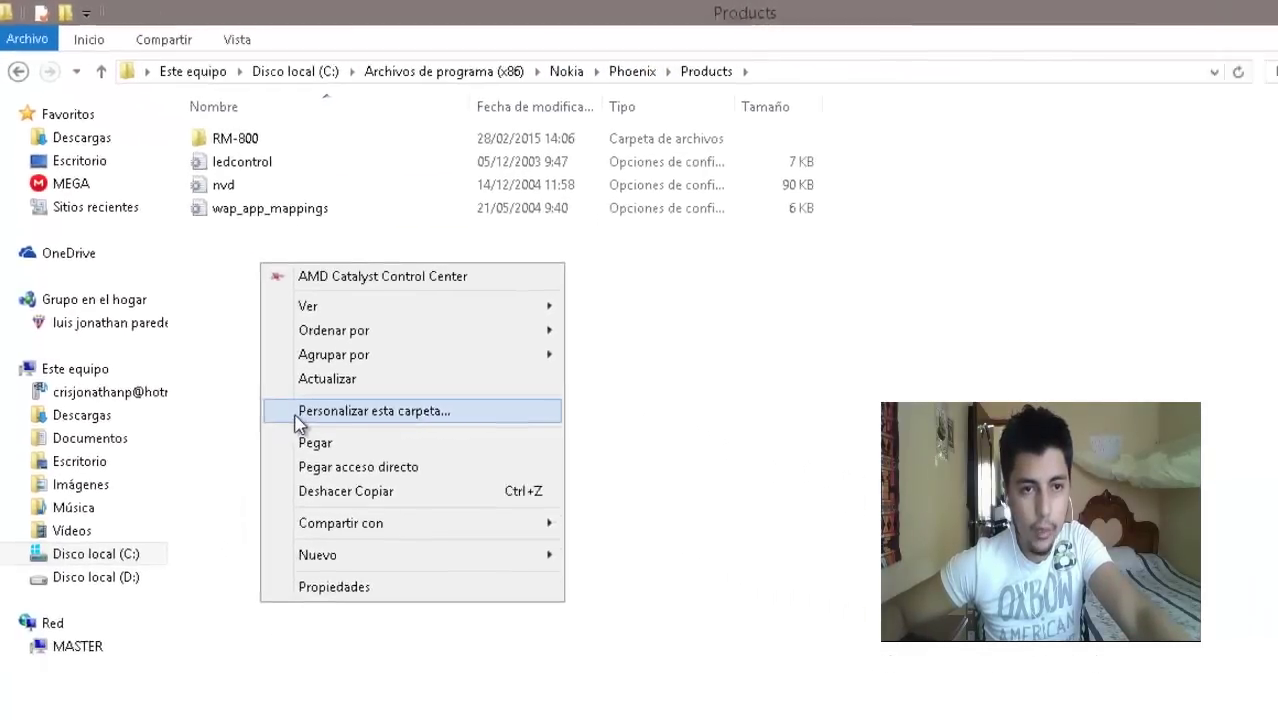
left_click(427, 706)
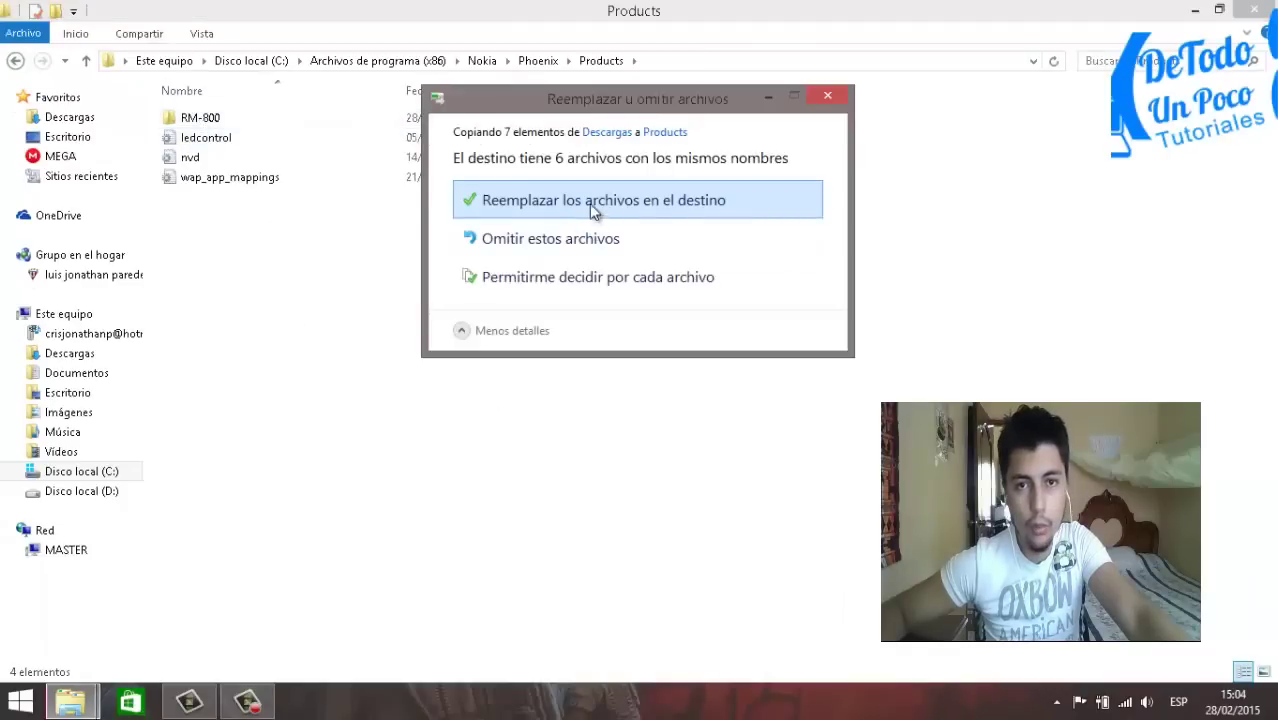
left_click(556, 205)
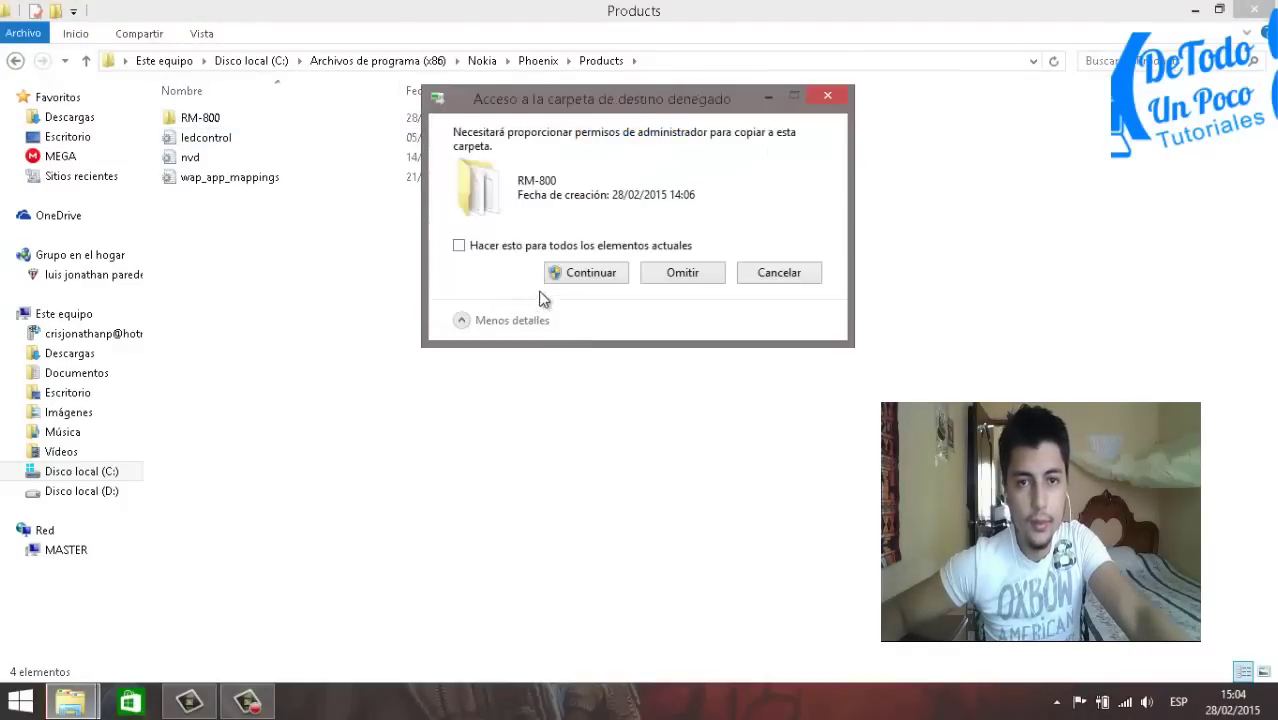
left_click(585, 274)
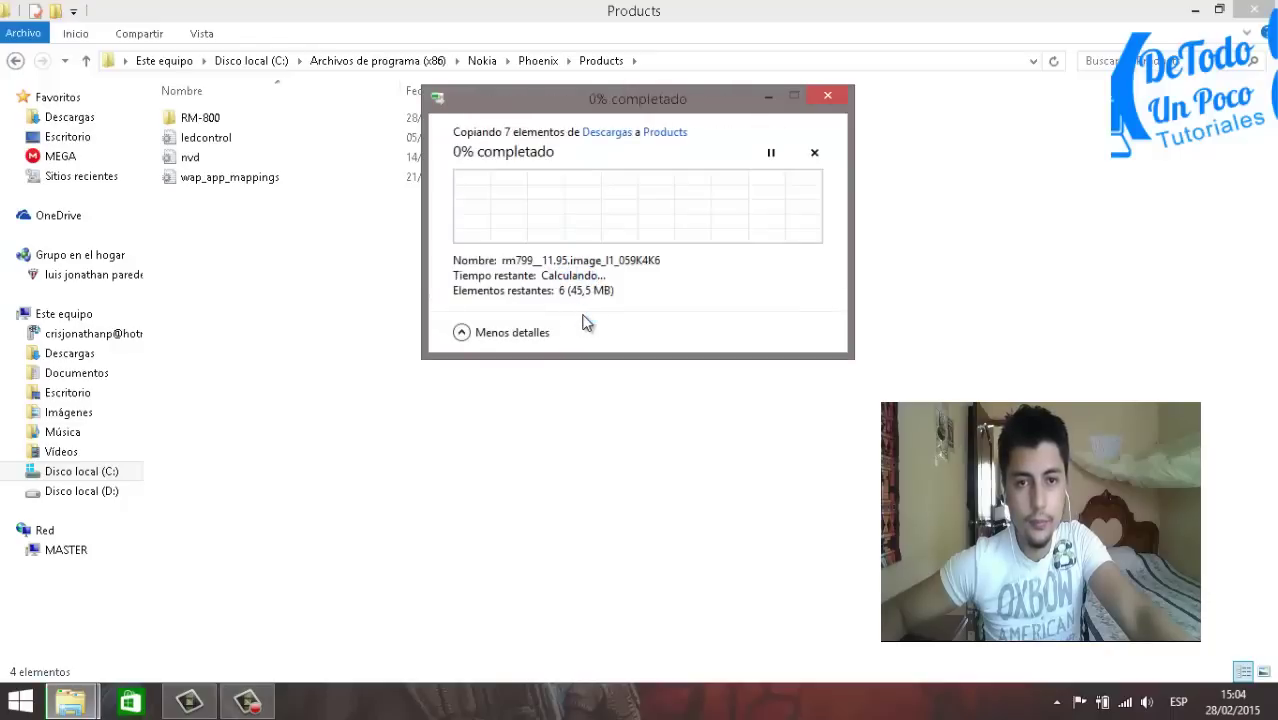
left_click(493, 387)
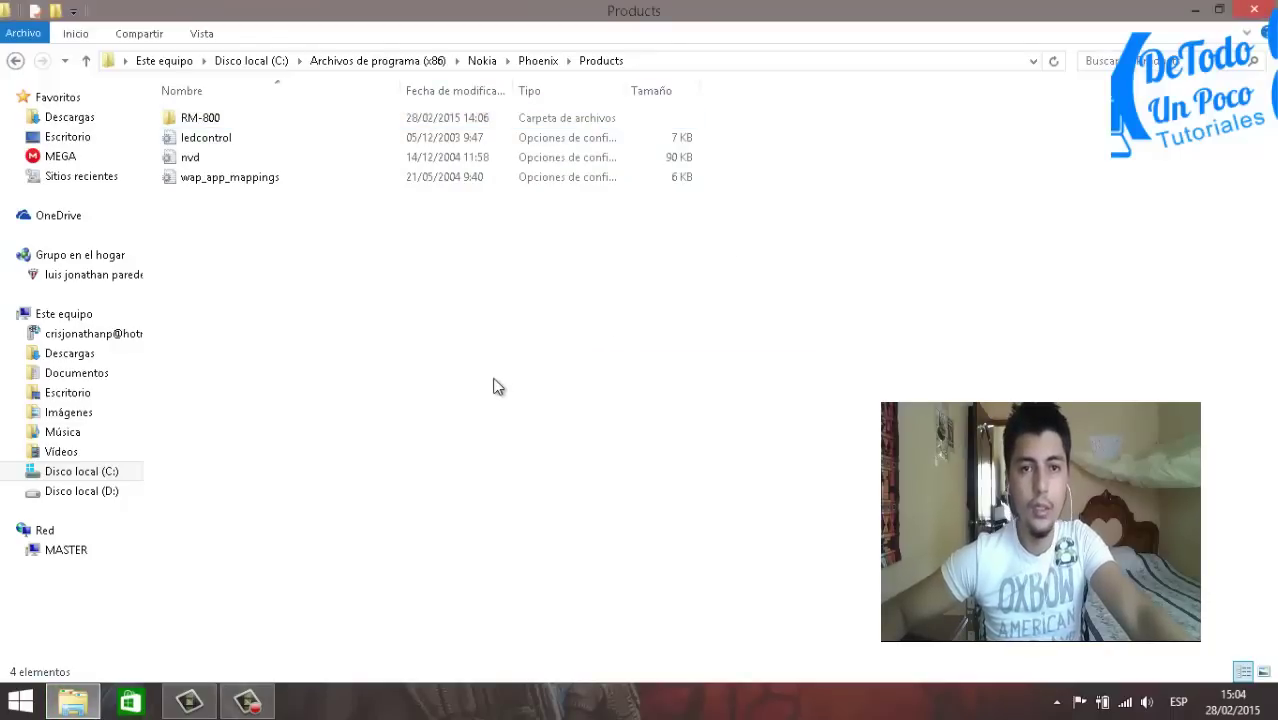
left_click(1254, 9)
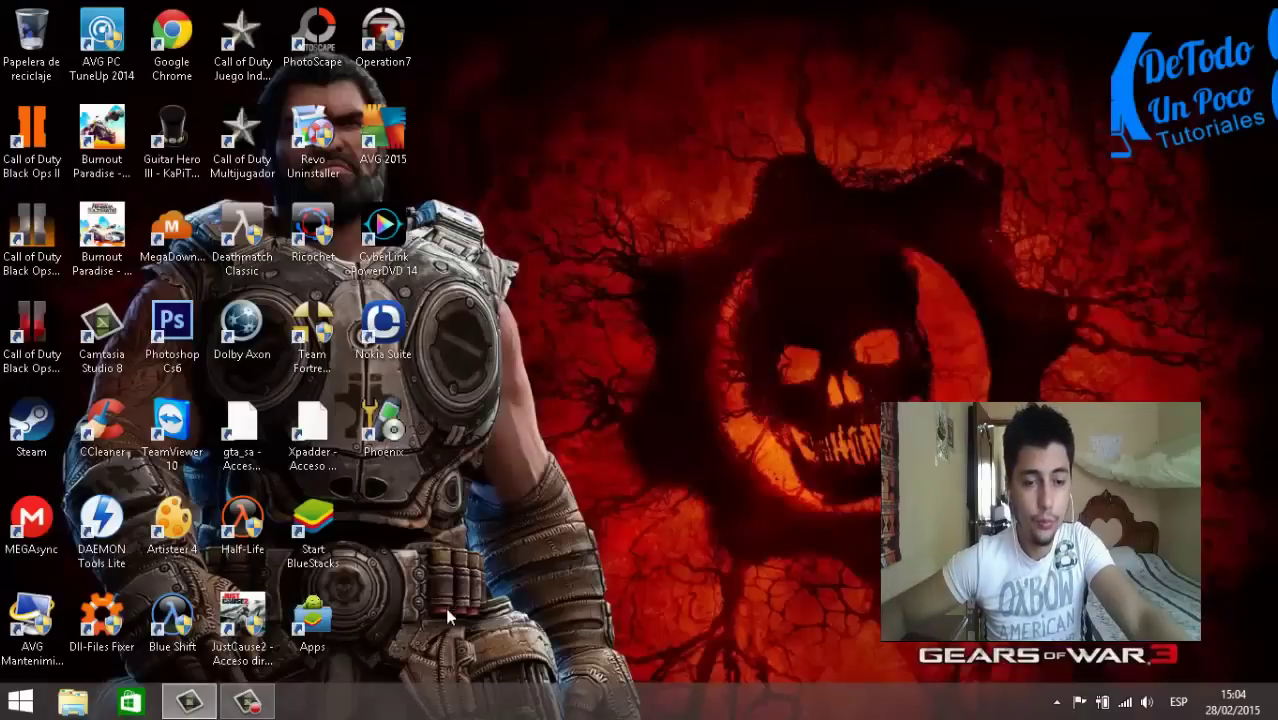
- Launch Phoenix from the desktop and open the product RM-800
double_click(390, 425)
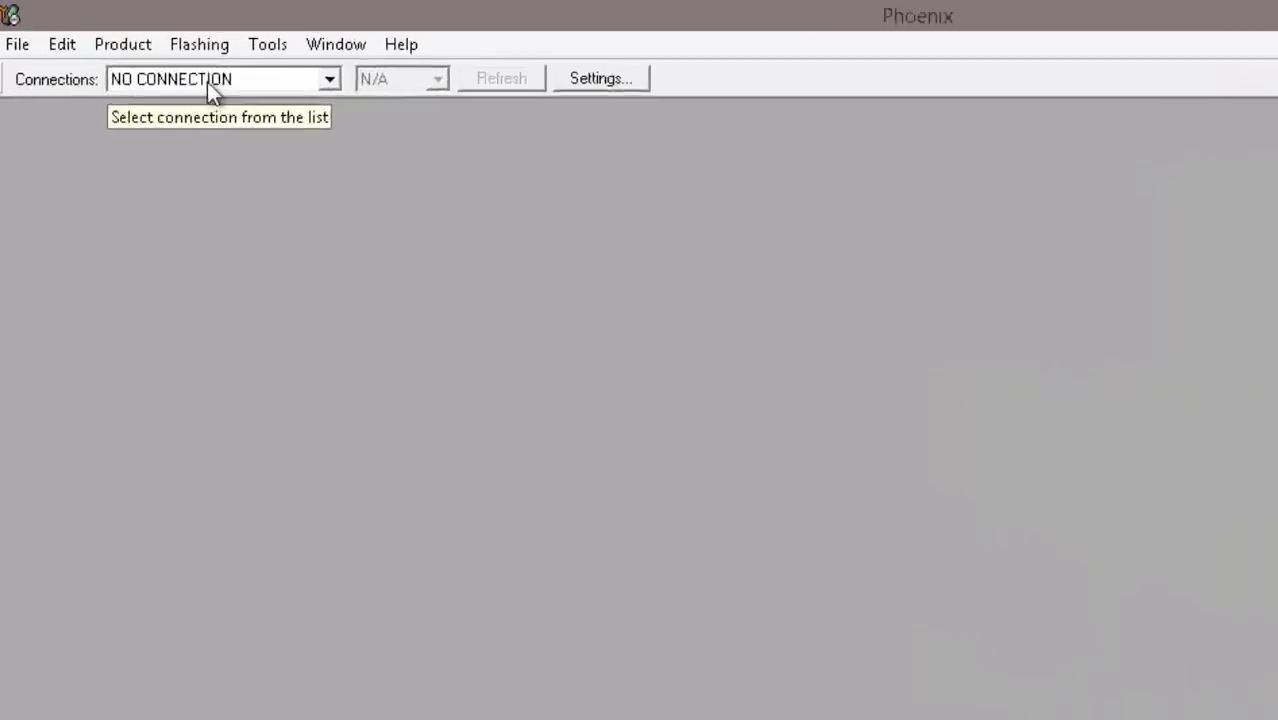
left_click(44, 81)
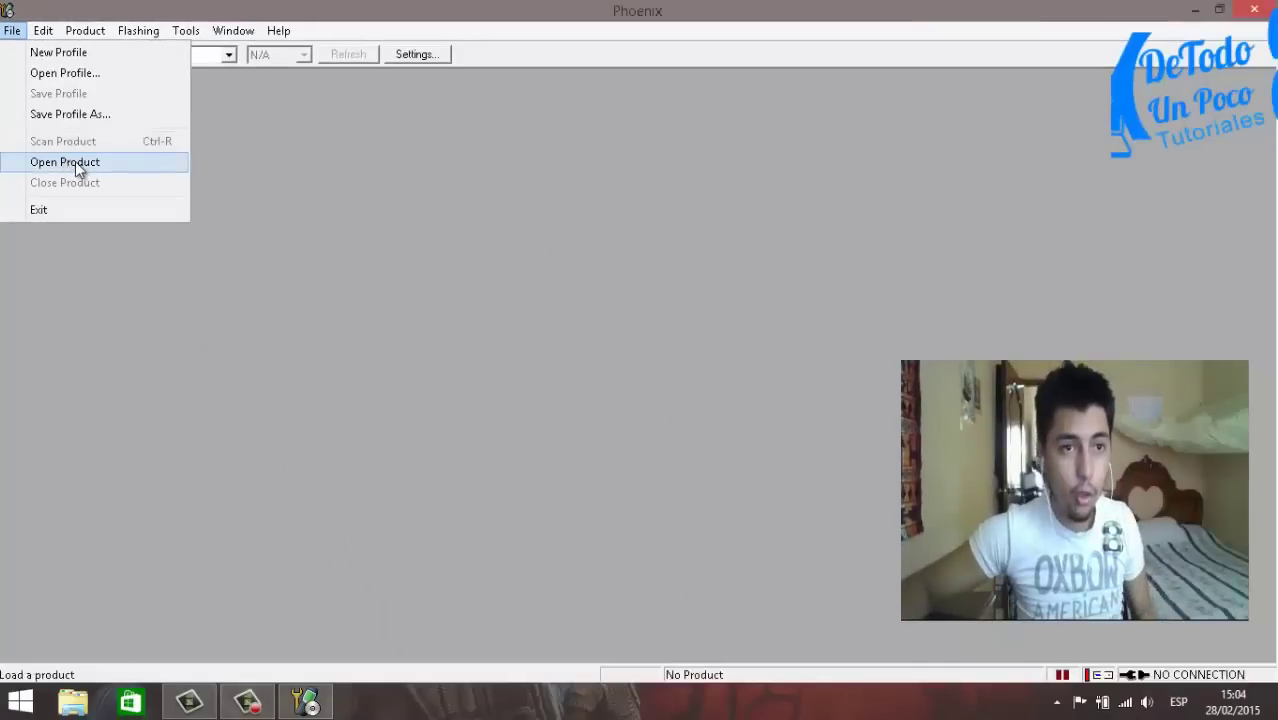
left_click(76, 161)
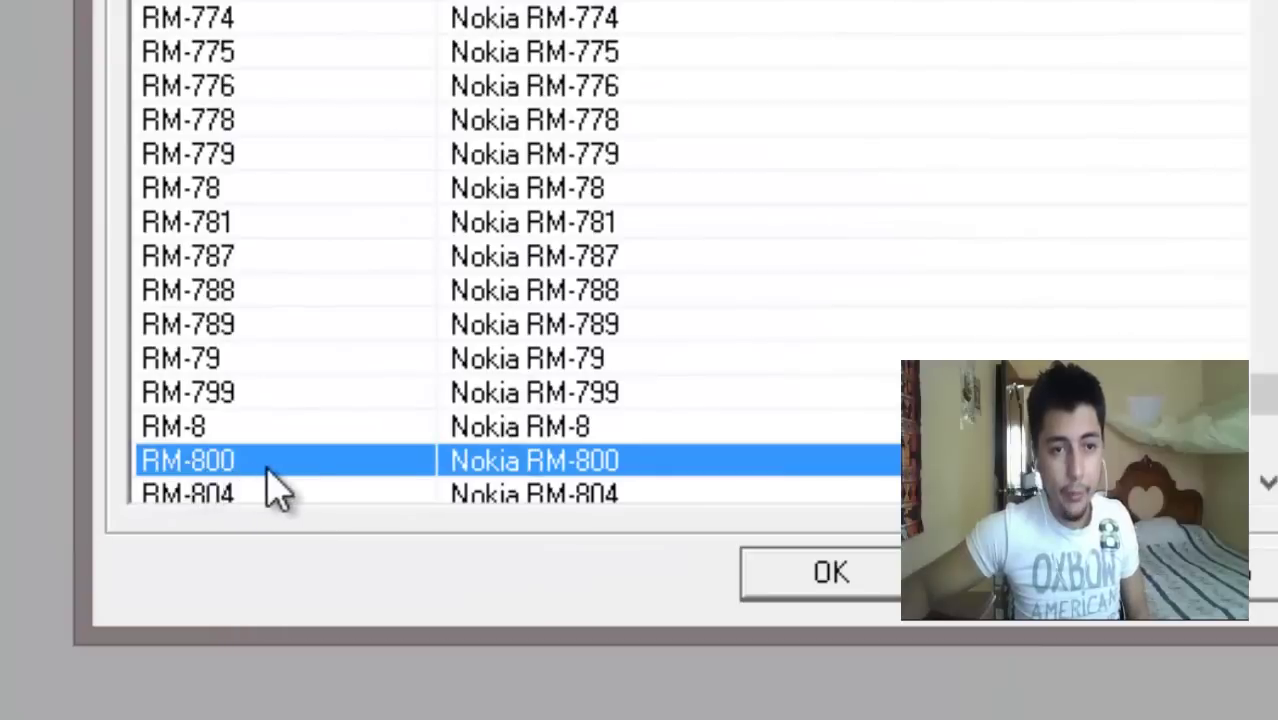
left_click(800, 605)
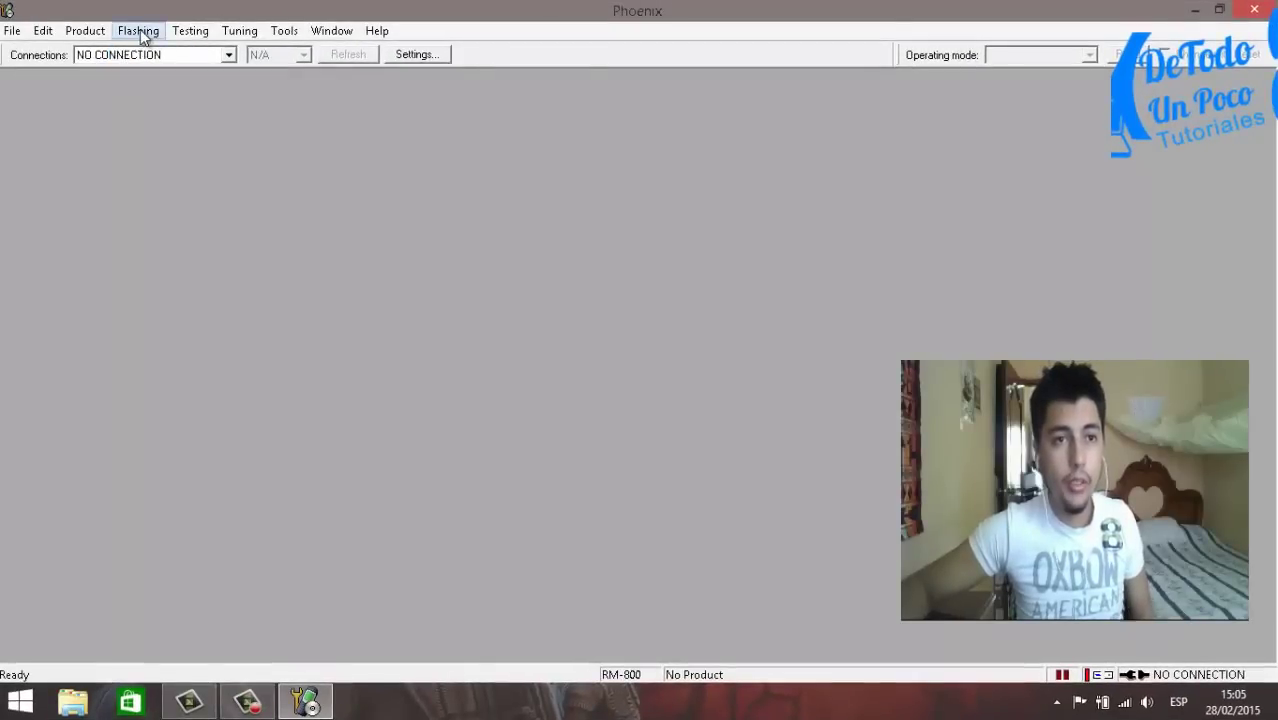
- Open Firmware Update for flashing and select product code 059K4K6, RM-800 NDT AMER-L1 LTA SPANISH GRAPHITE
left_click(145, 35)
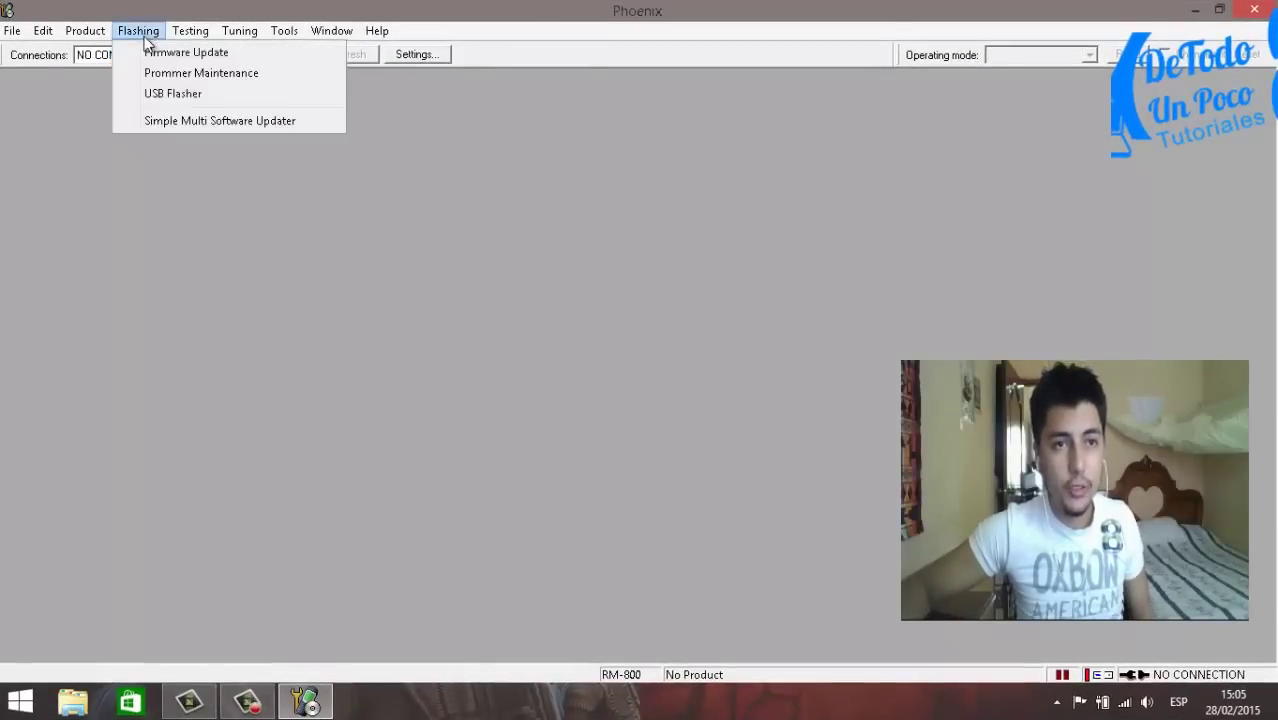
left_click(193, 58)
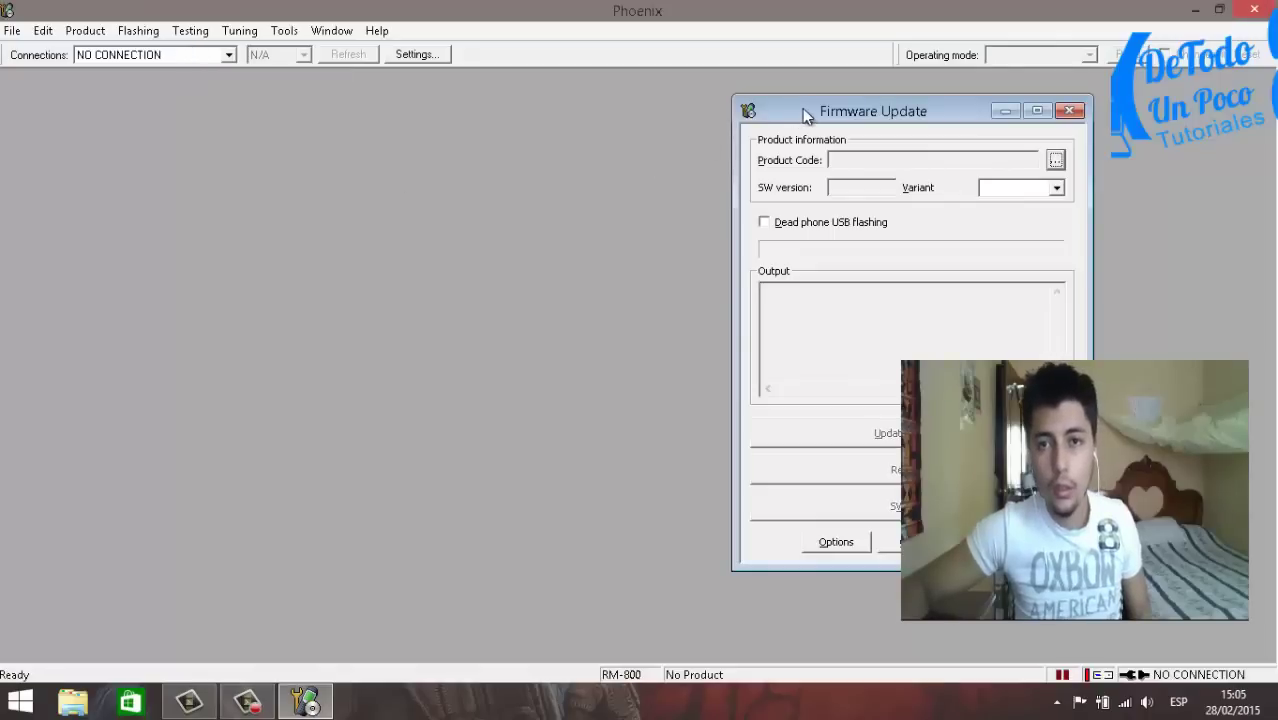
left_click_drag(802, 112, 416, 97)
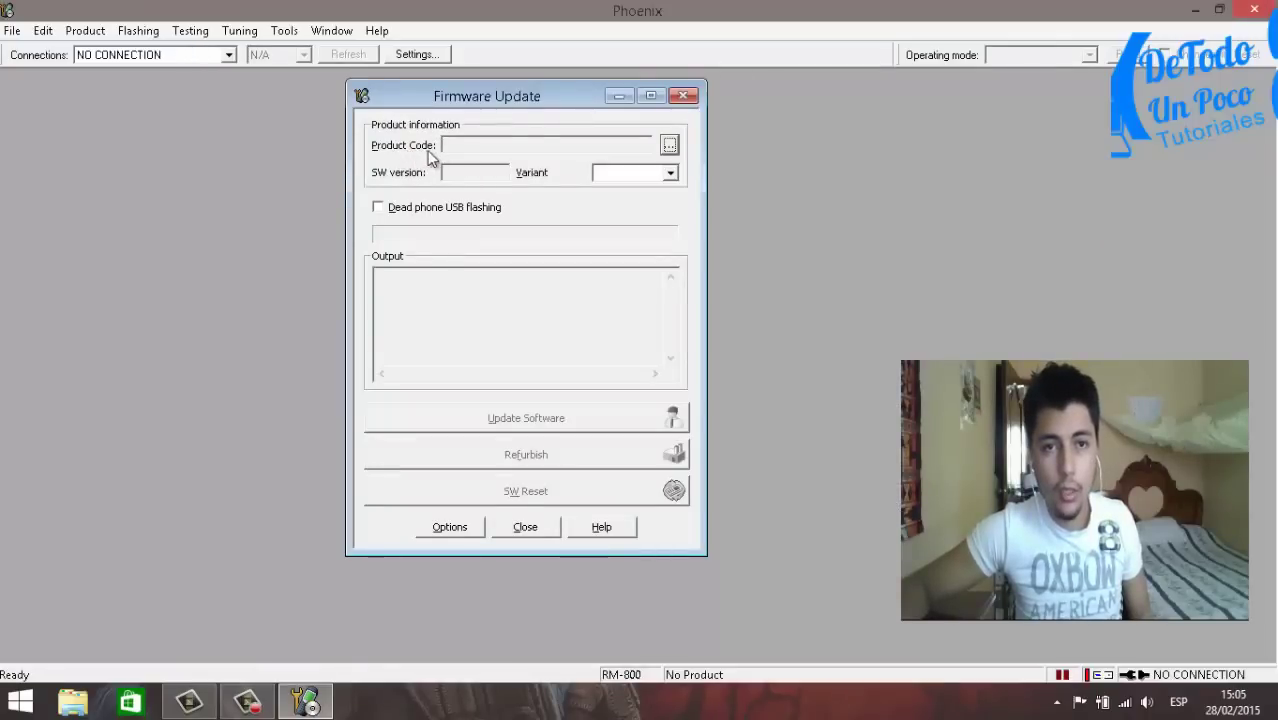
left_click(670, 145)
left_click(457, 215)
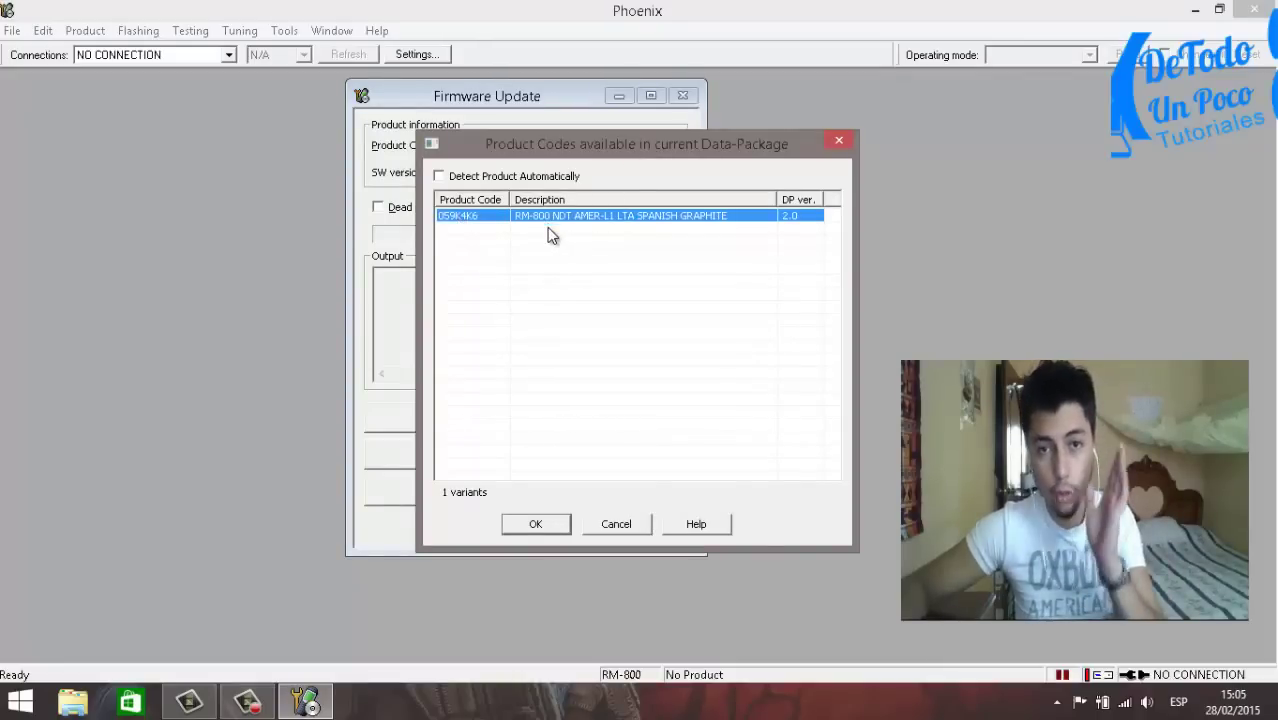
left_click(535, 525)
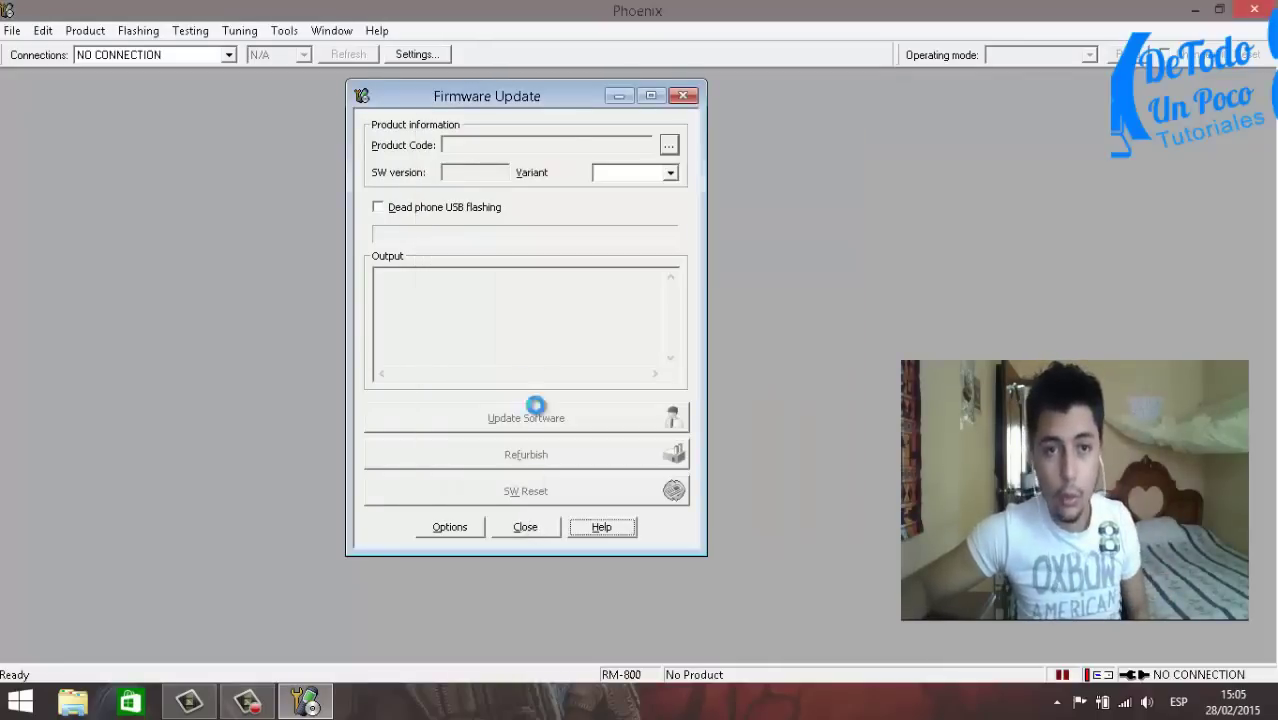
- Enable Dead phone USB flashing, start the SW Reset, and accept the phone connection instructions
left_click(378, 210)
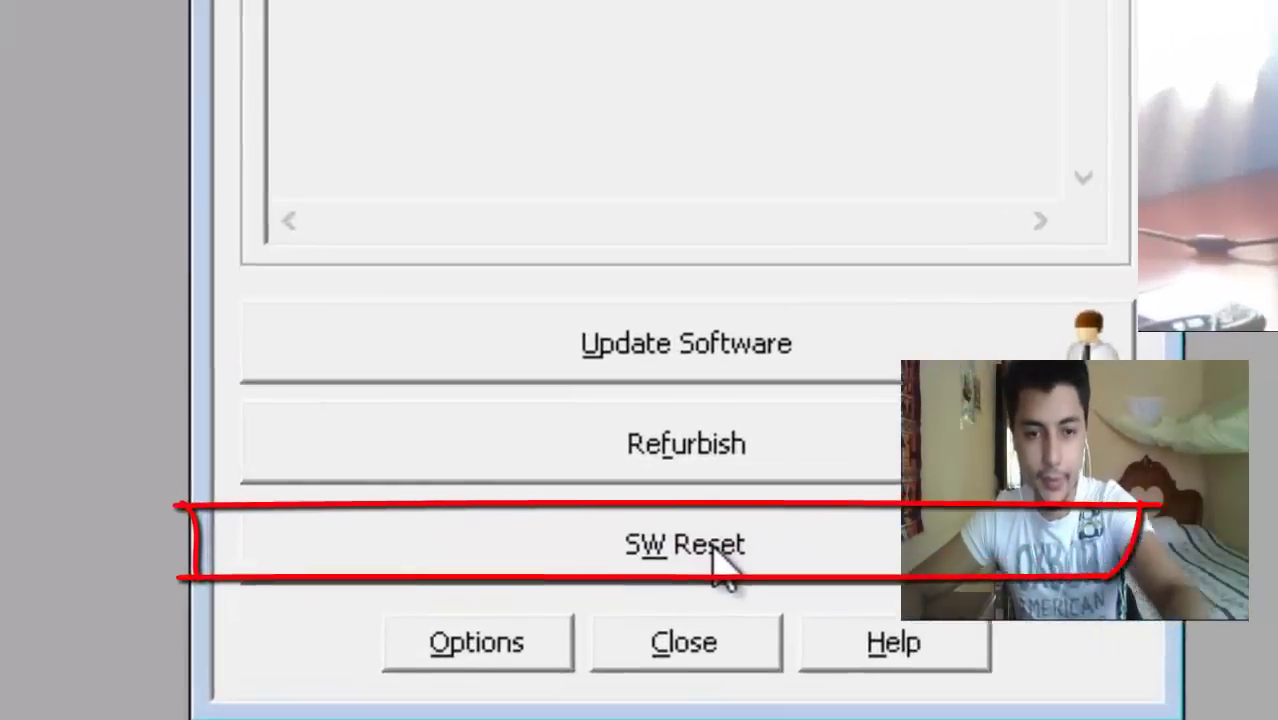
left_click(760, 556)
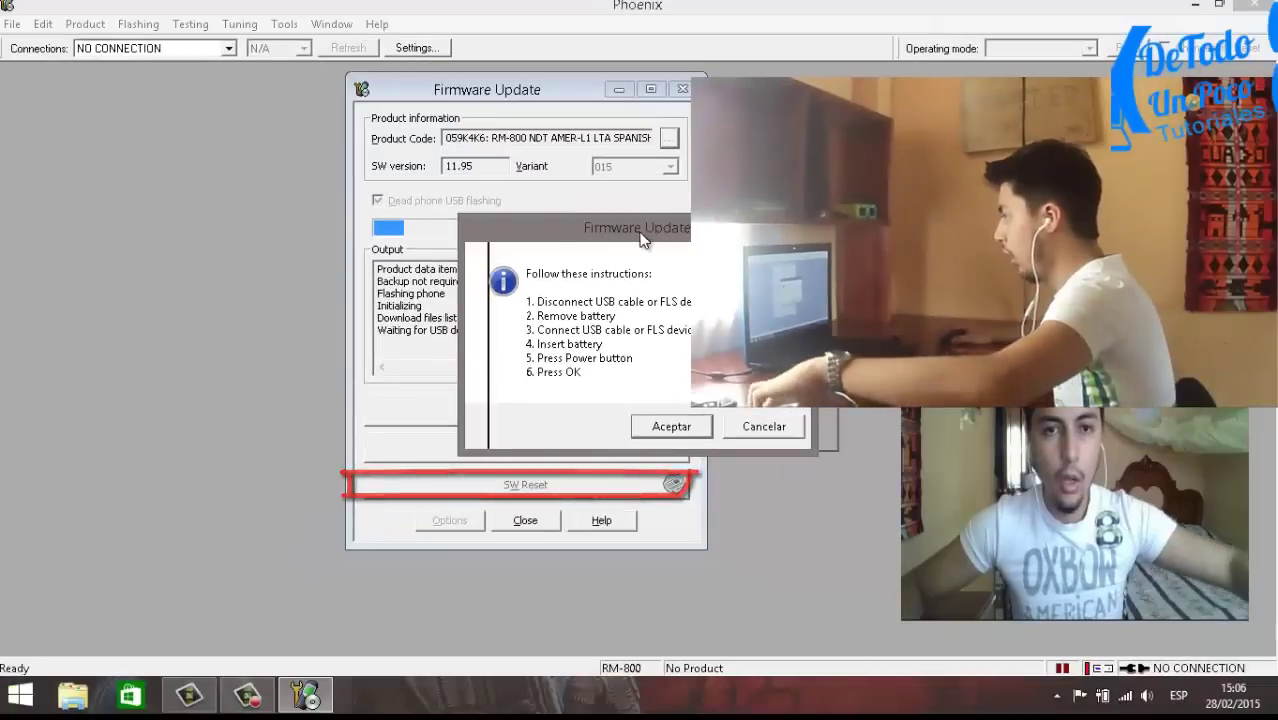
left_click_drag(757, 132, 906, 91)
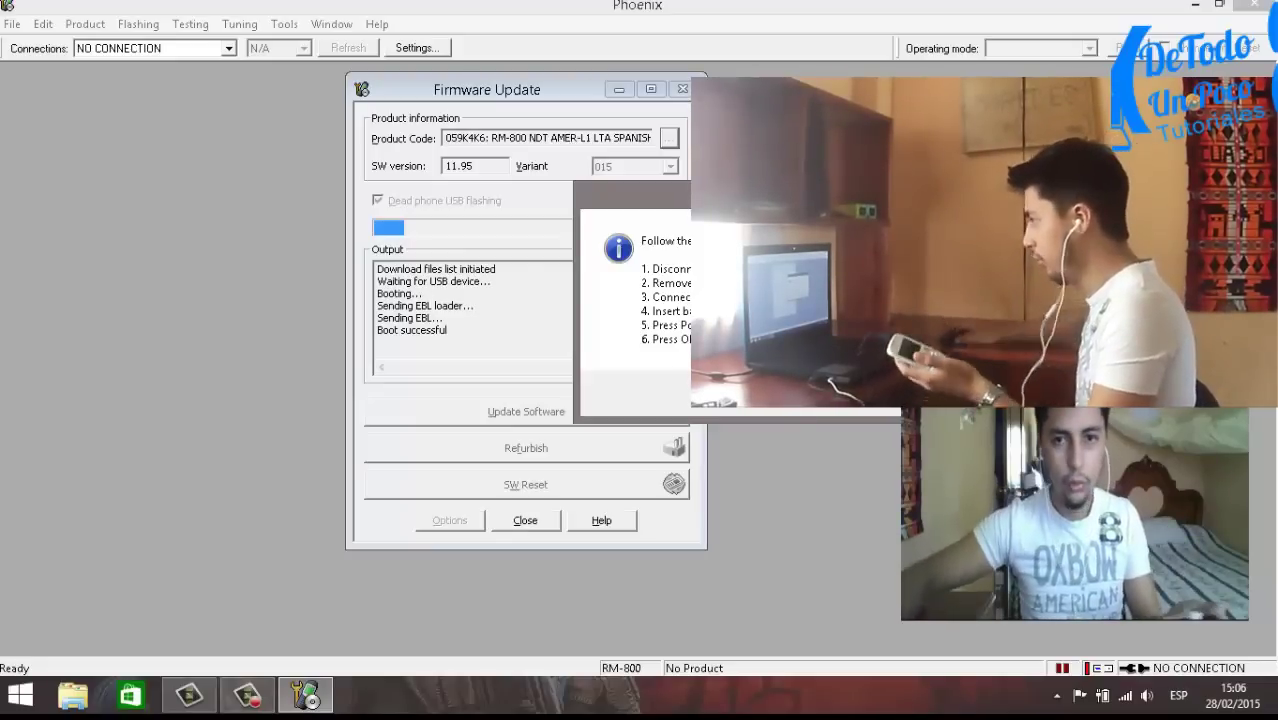
left_click(793, 400)
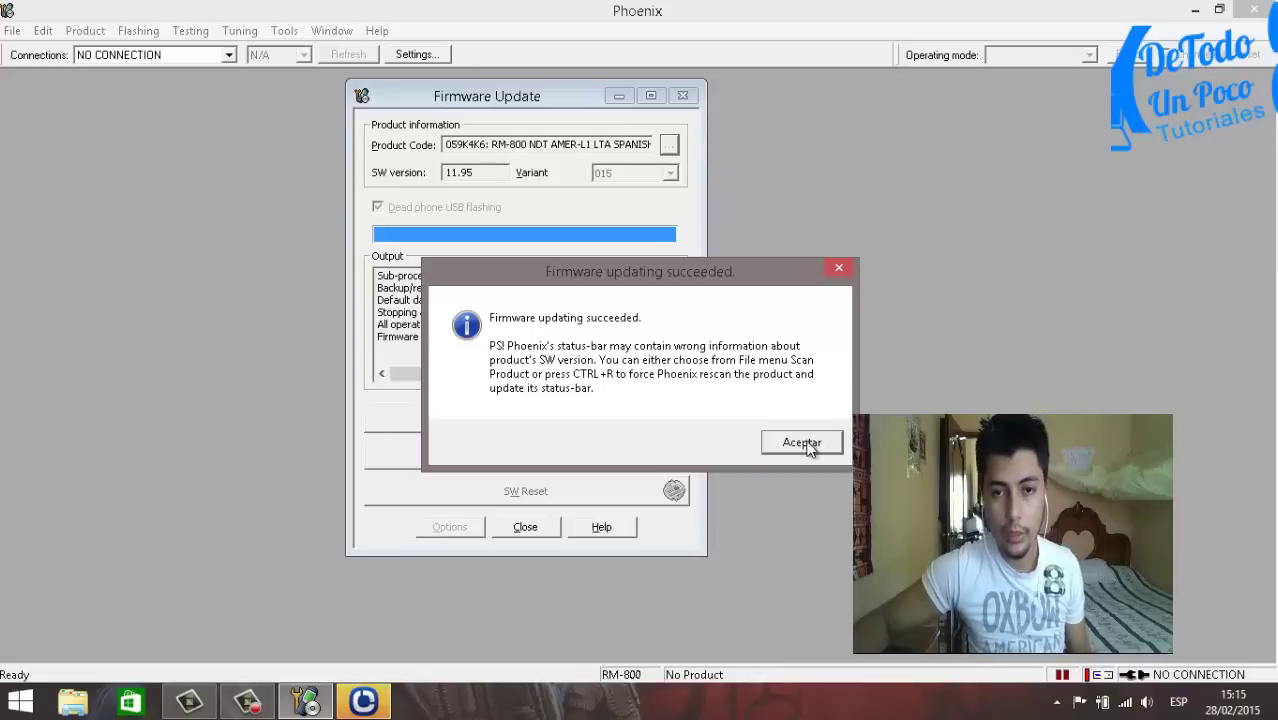
- Acknowledge the firmware update message and close Firmware Update, Phoenix and Nokia Suite
left_click(803, 442)
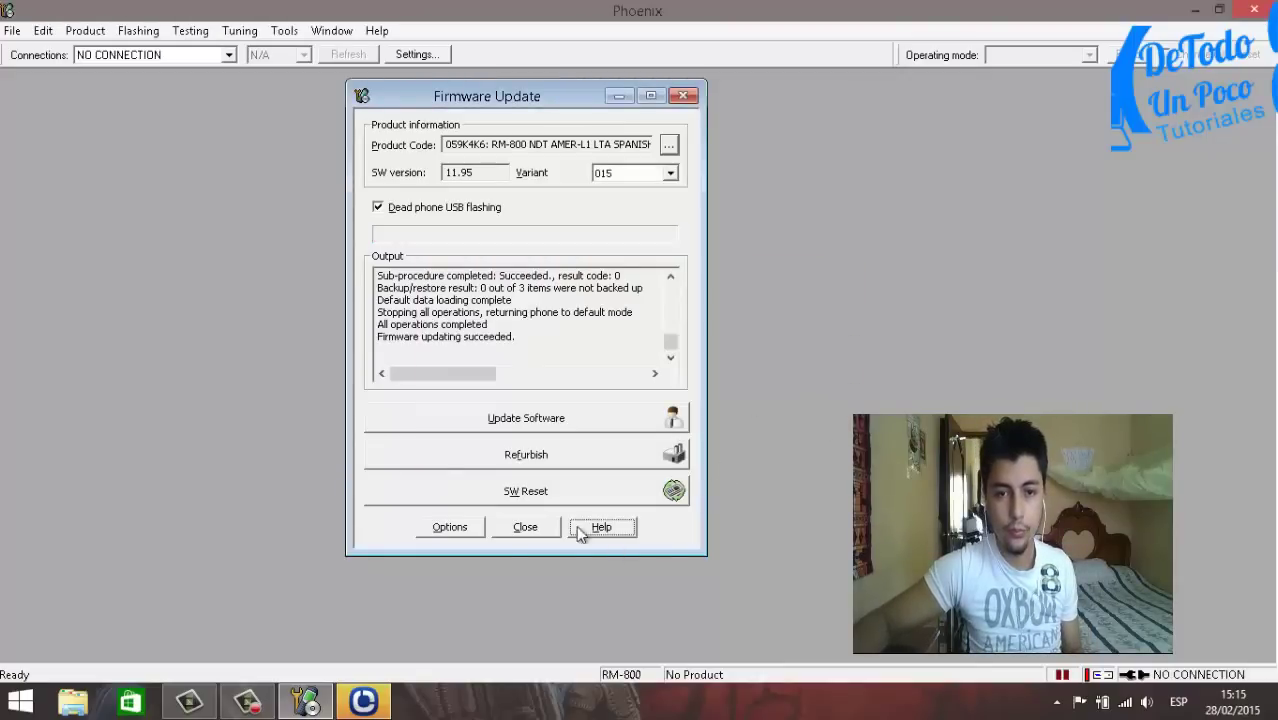
left_click(525, 527)
left_click(1256, 10)
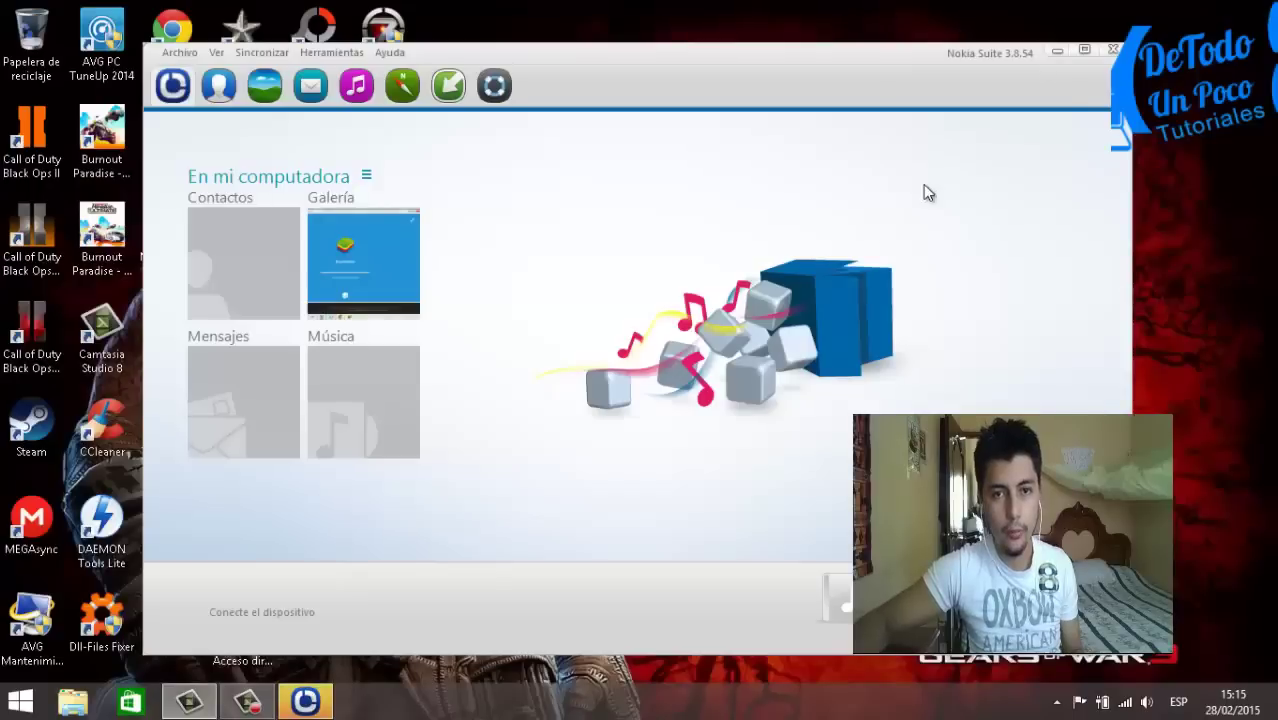
left_click(1110, 52)
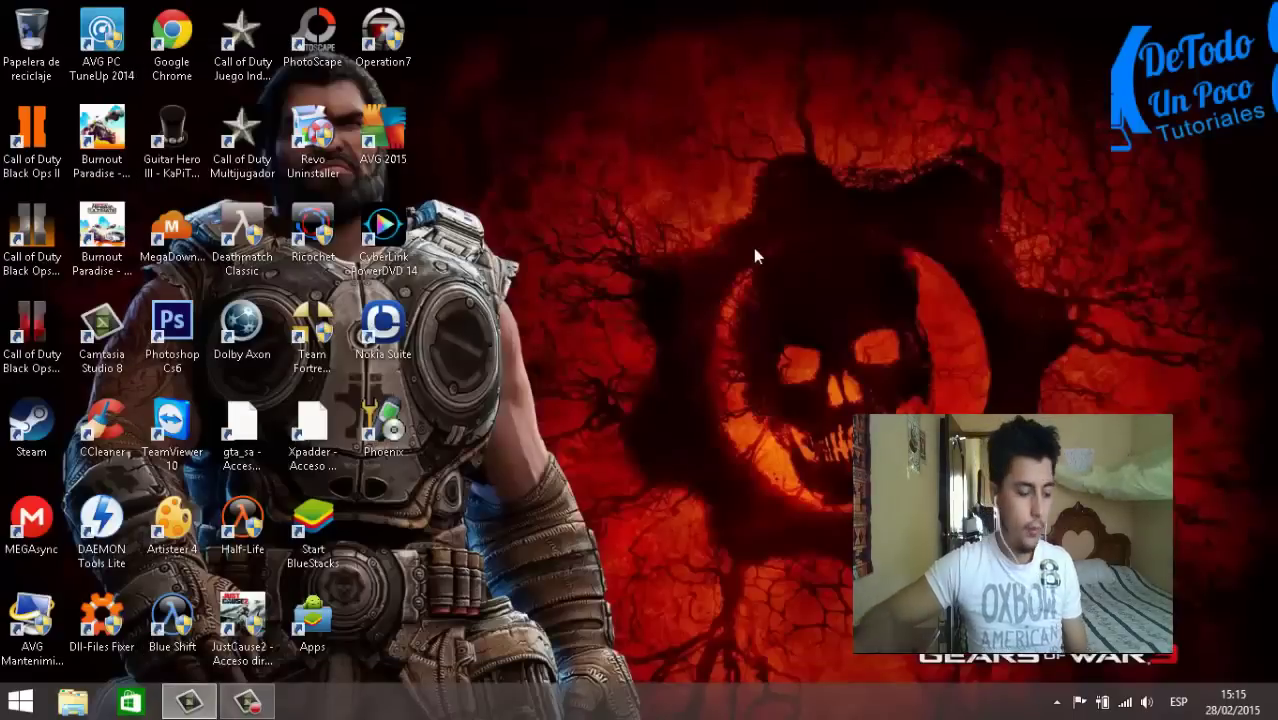